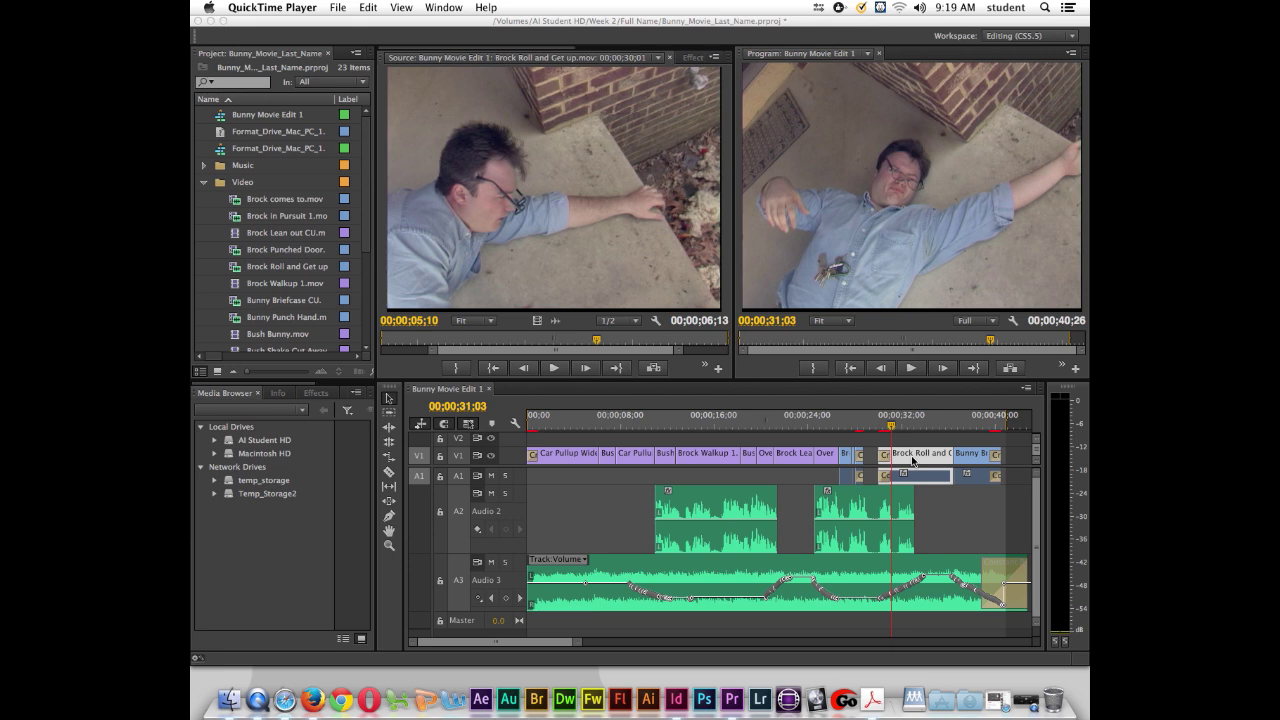
Play the sequence from 27;15 and stop at 33;09 on the Brock Roll and Get up shot.
click(856, 424)
drag(856, 424, 849, 424)
key(space)
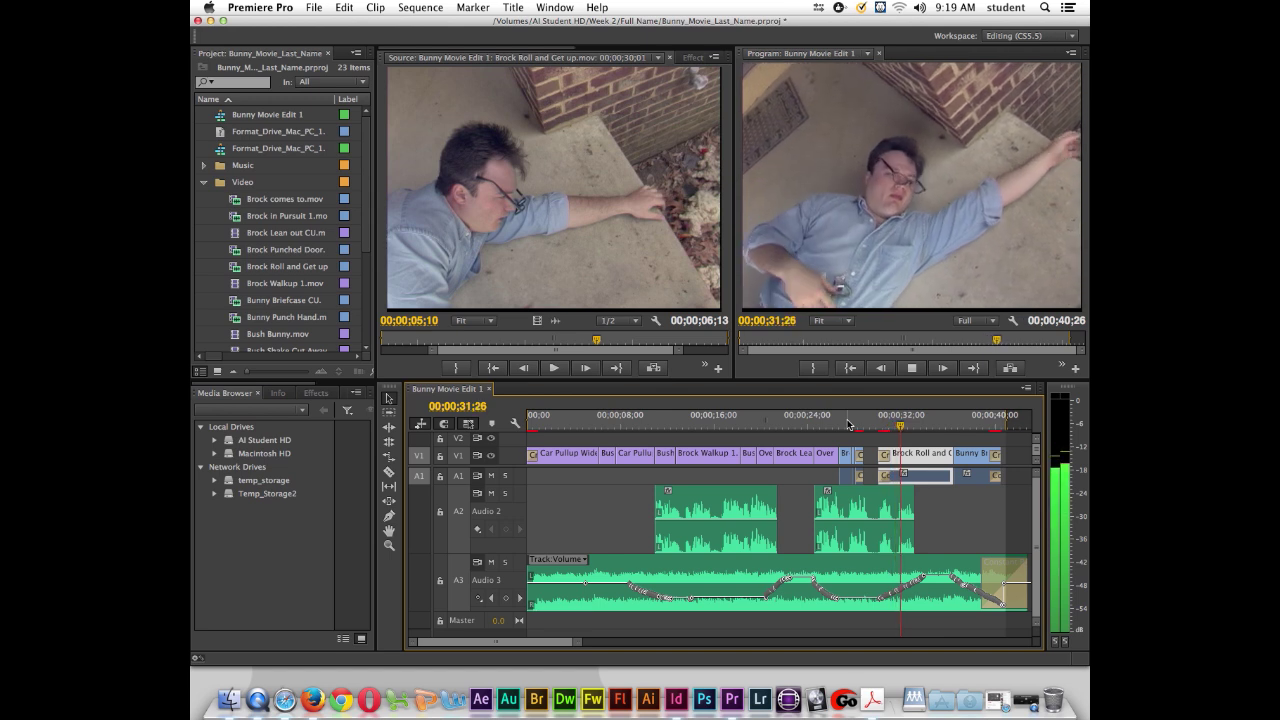
key(space)
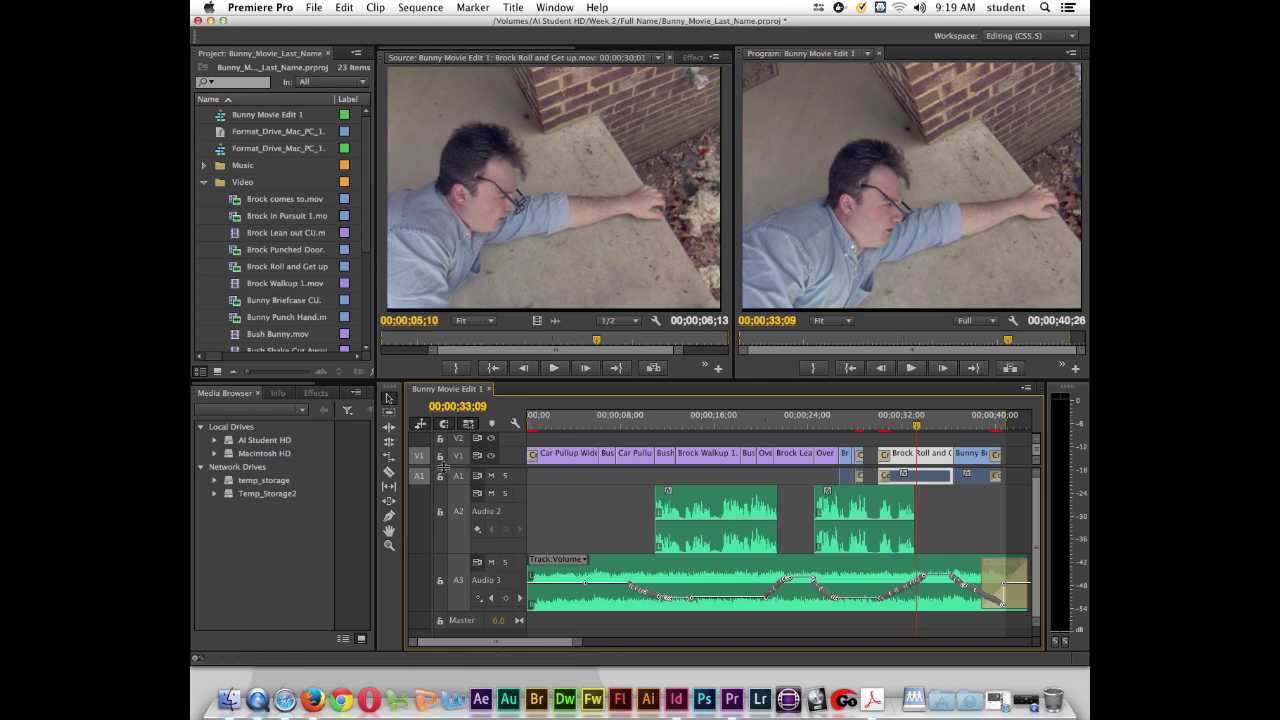
Enlarge the Video 1 track to show thumbnails and zoom the timeline in on the Brock Roll clip.
drag(447, 468, 449, 526)
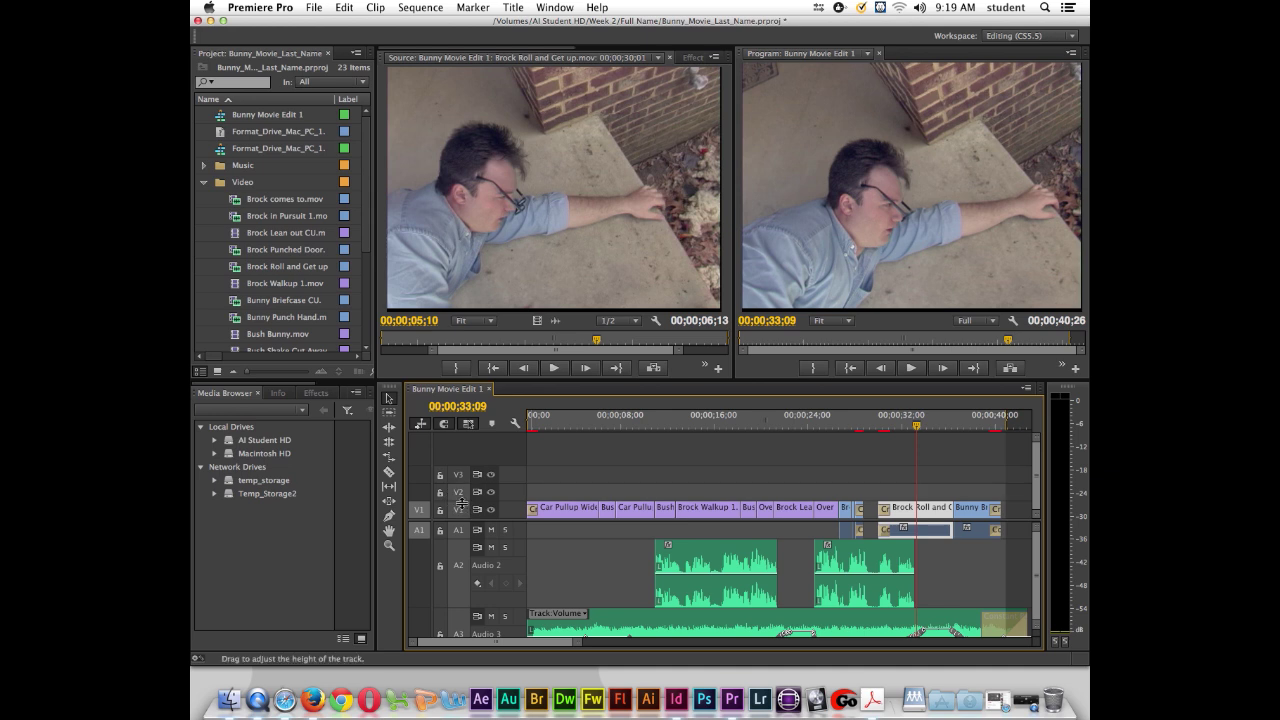
drag(462, 494, 466, 450)
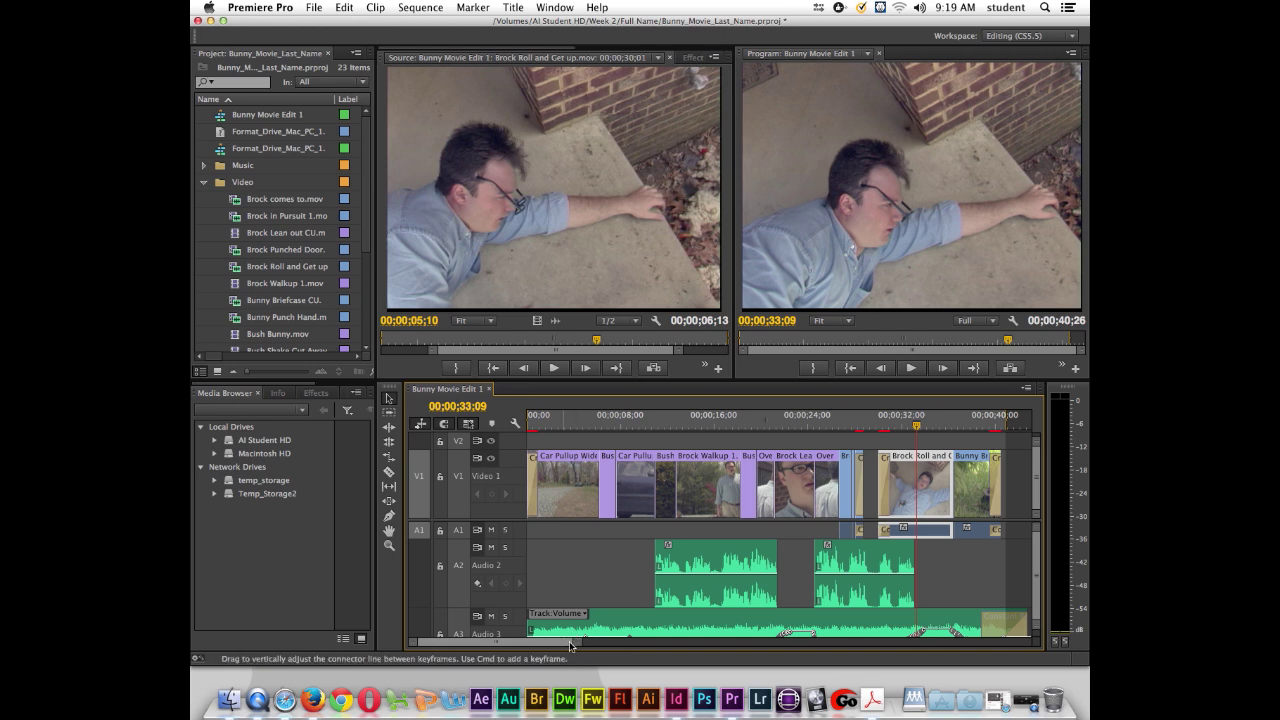
drag(570, 645, 529, 645)
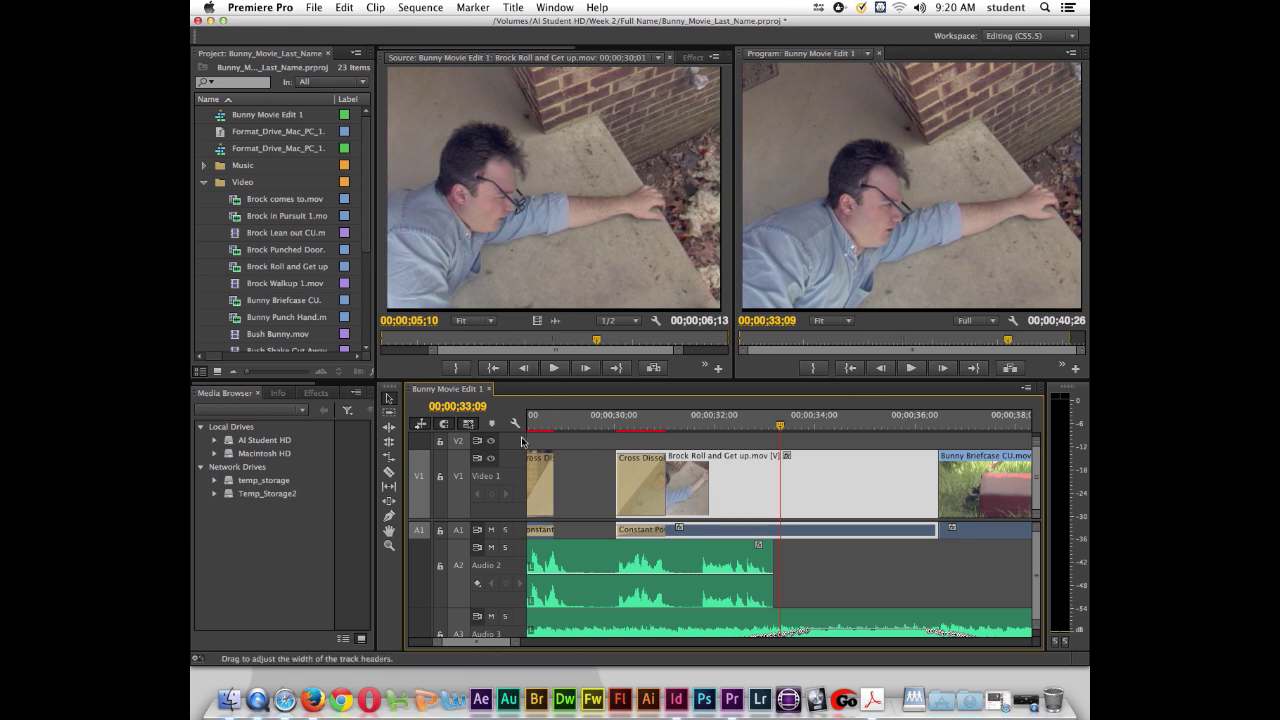
Search the Effects panel for 'blur' and select Gaussian Blur under Blur & Sharpen.
click(315, 394)
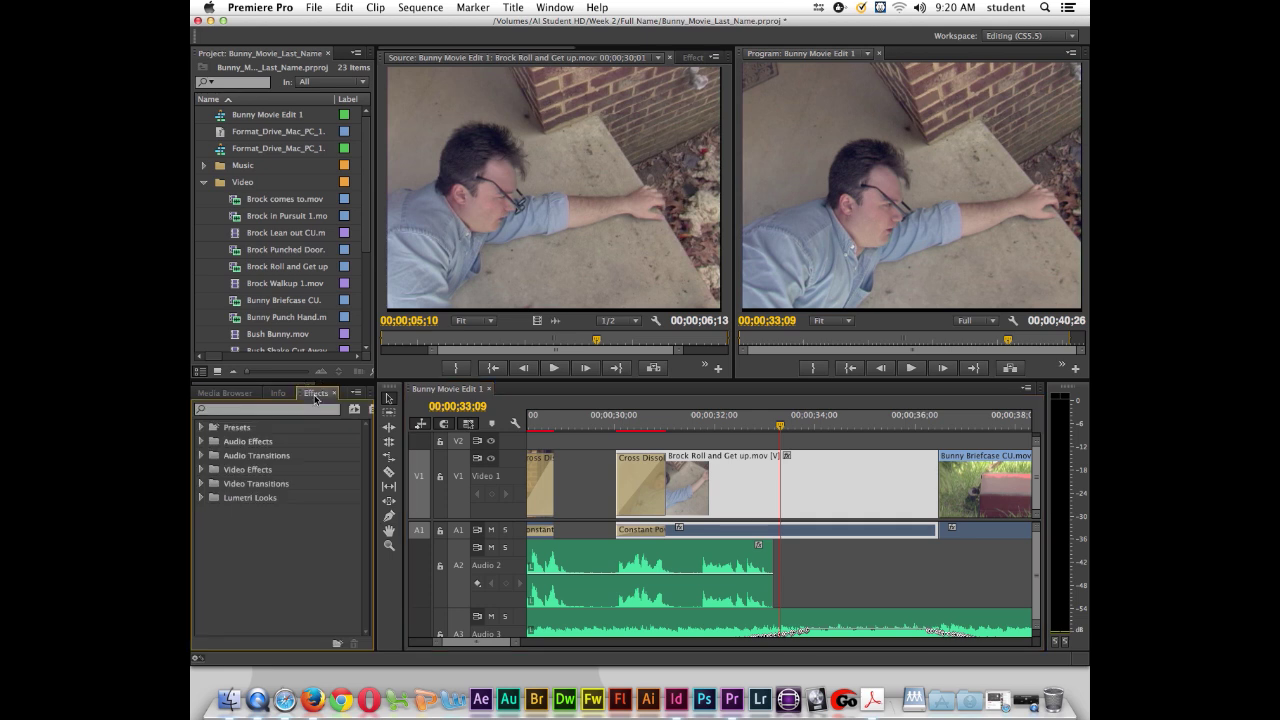
click(266, 409)
text(blur)
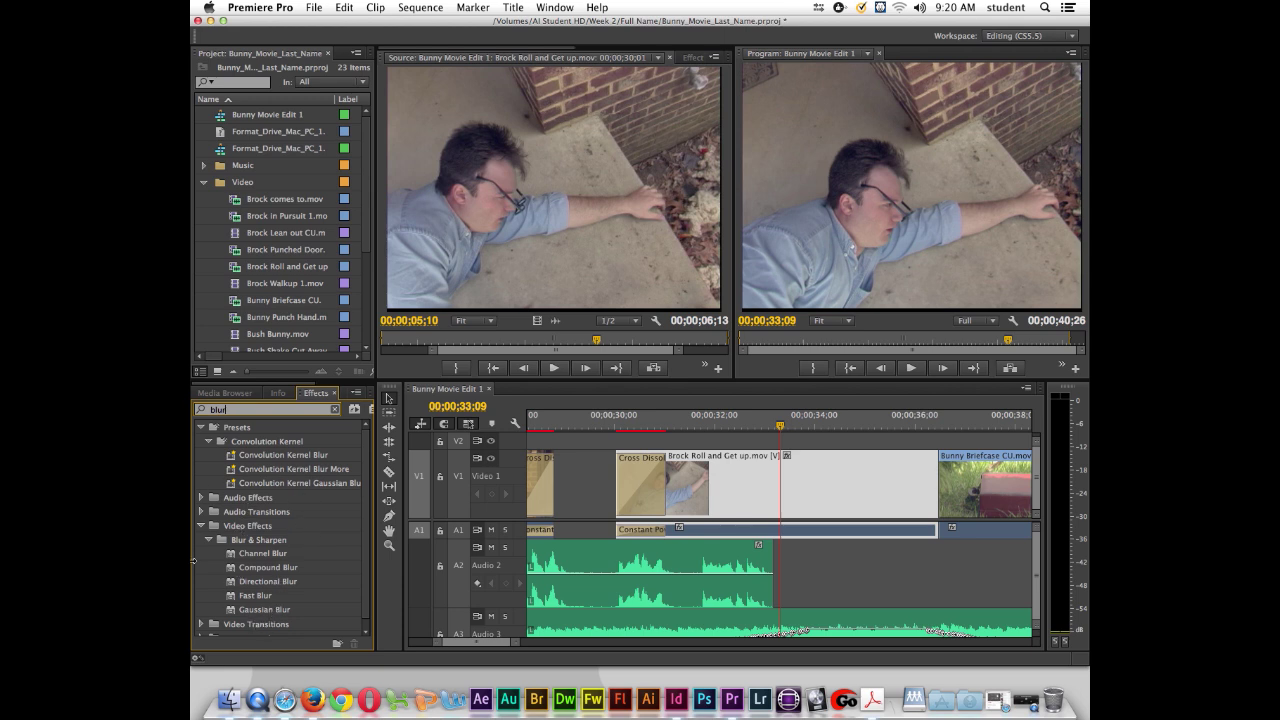
click(241, 611)
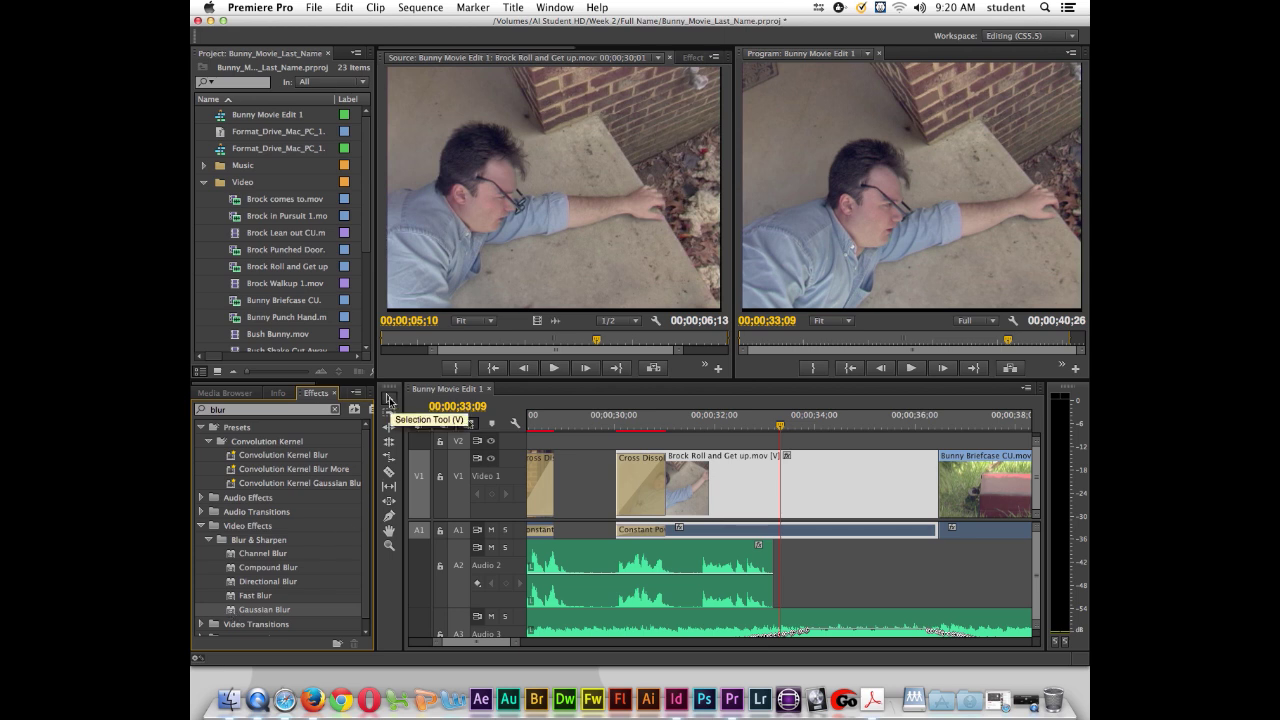
With the Selection tool, drag Gaussian Blur onto the Brock Roll and Get up clip.
click(389, 398)
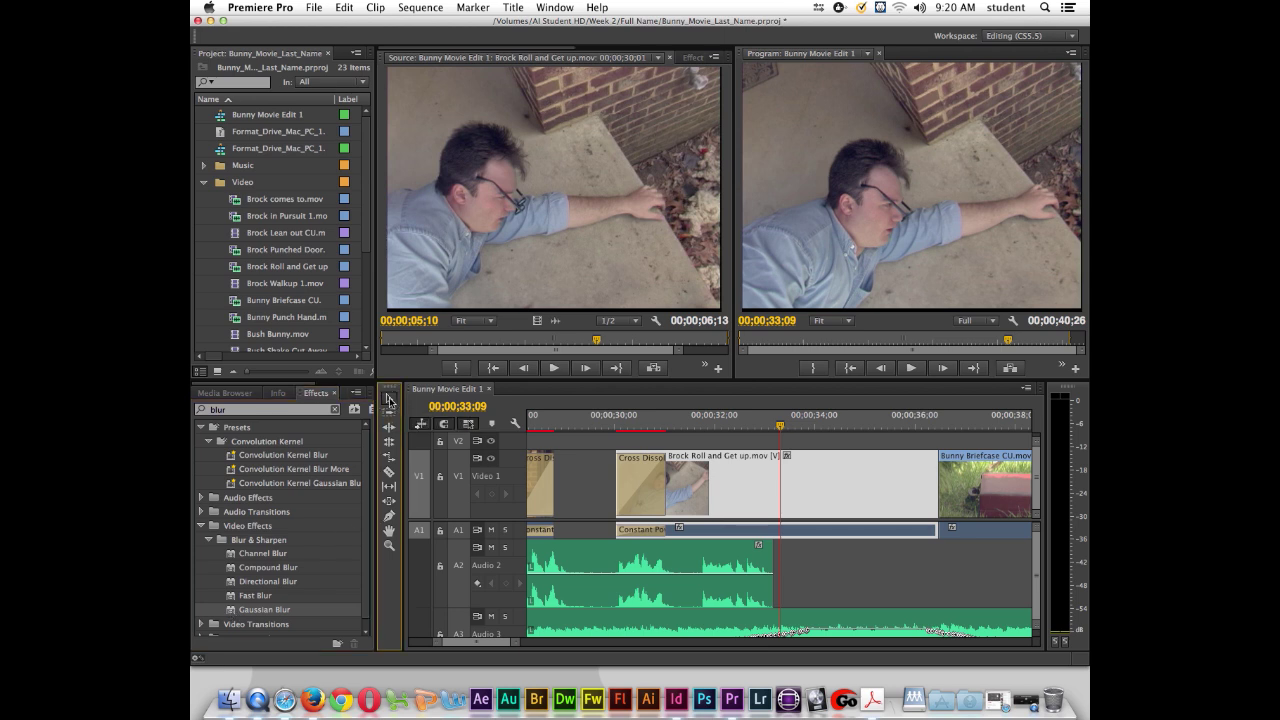
click(229, 611)
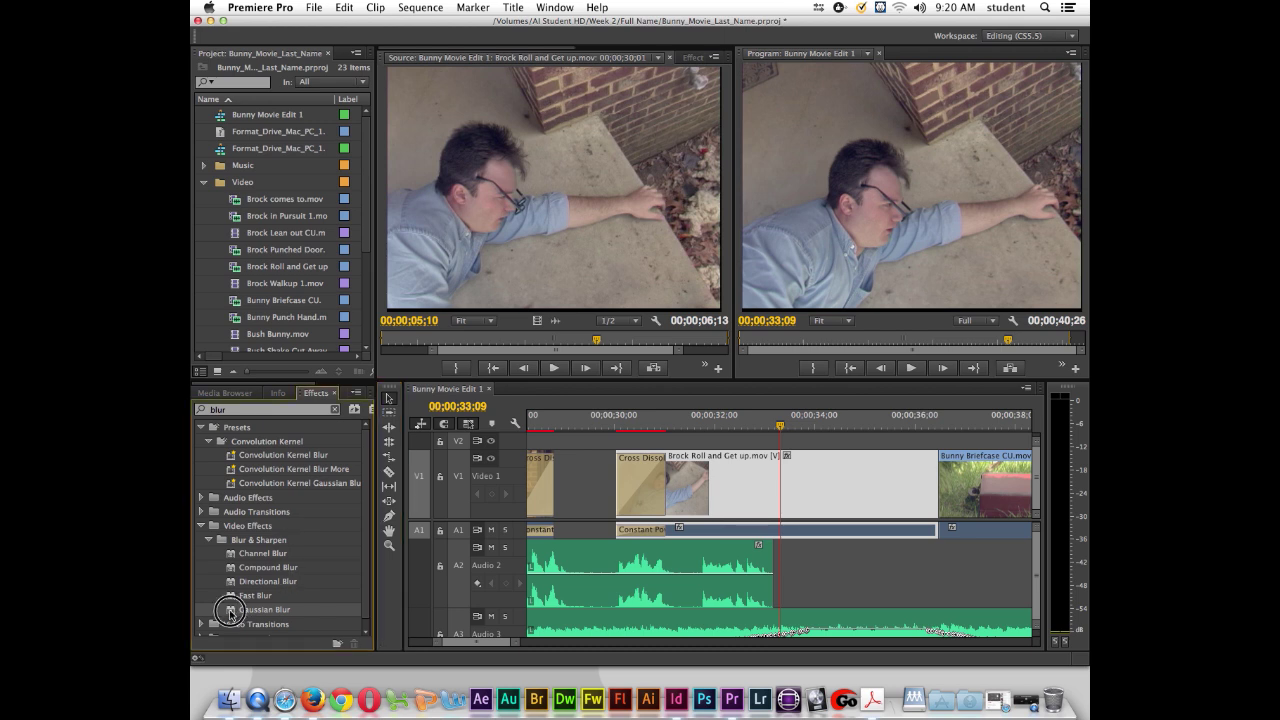
drag(229, 611, 741, 481)
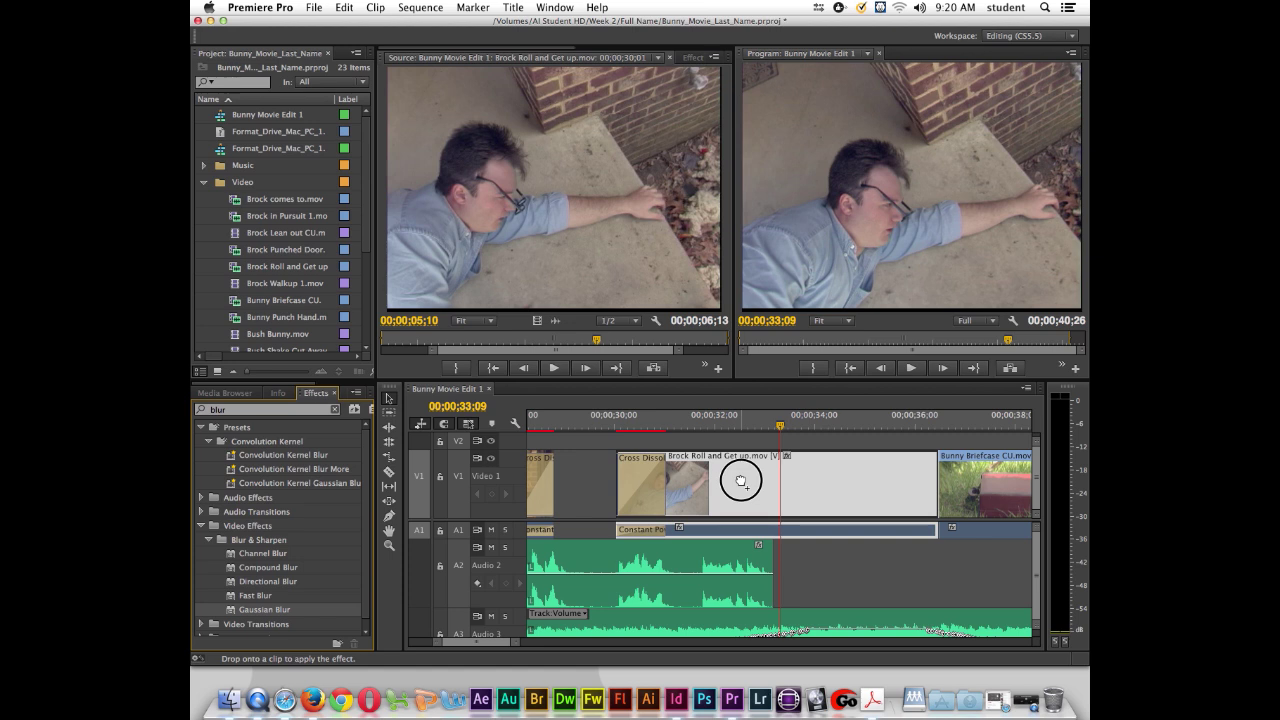
drag(741, 481, 741, 482)
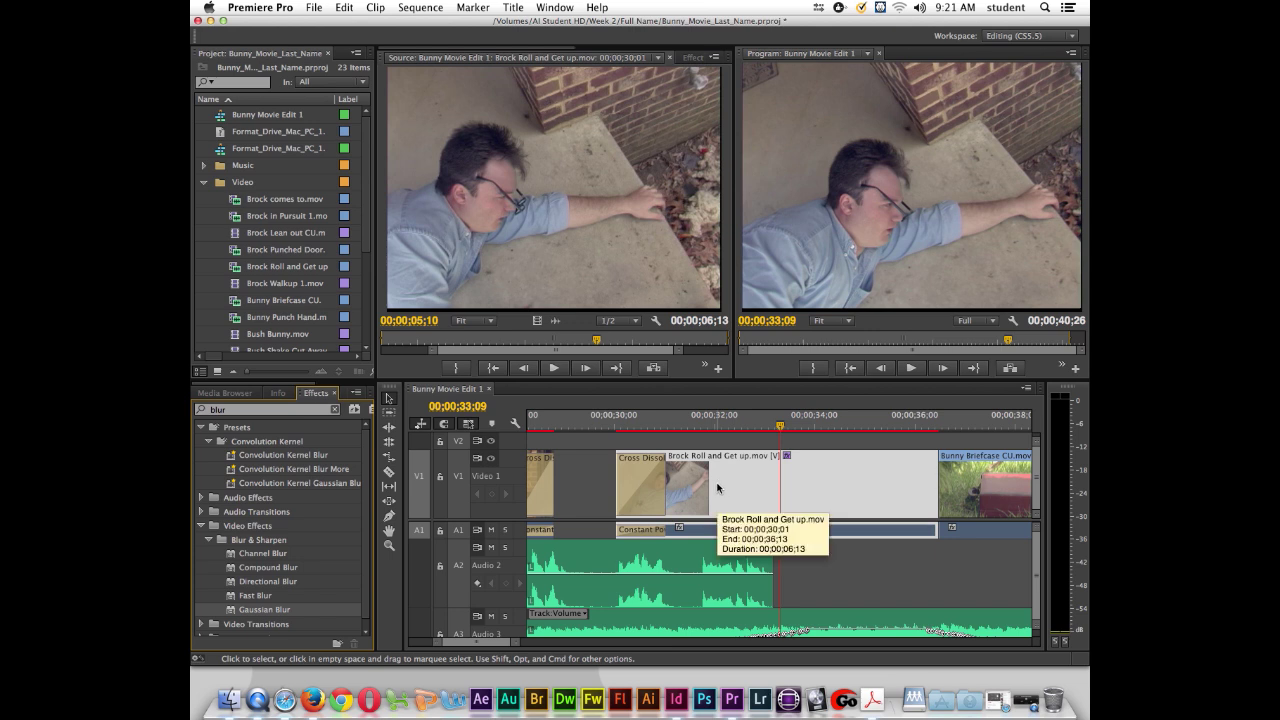
Save the project, widen the monitor, and show Effect Controls with Gaussian Blur at Blurriness 0.0.
key(super+s)
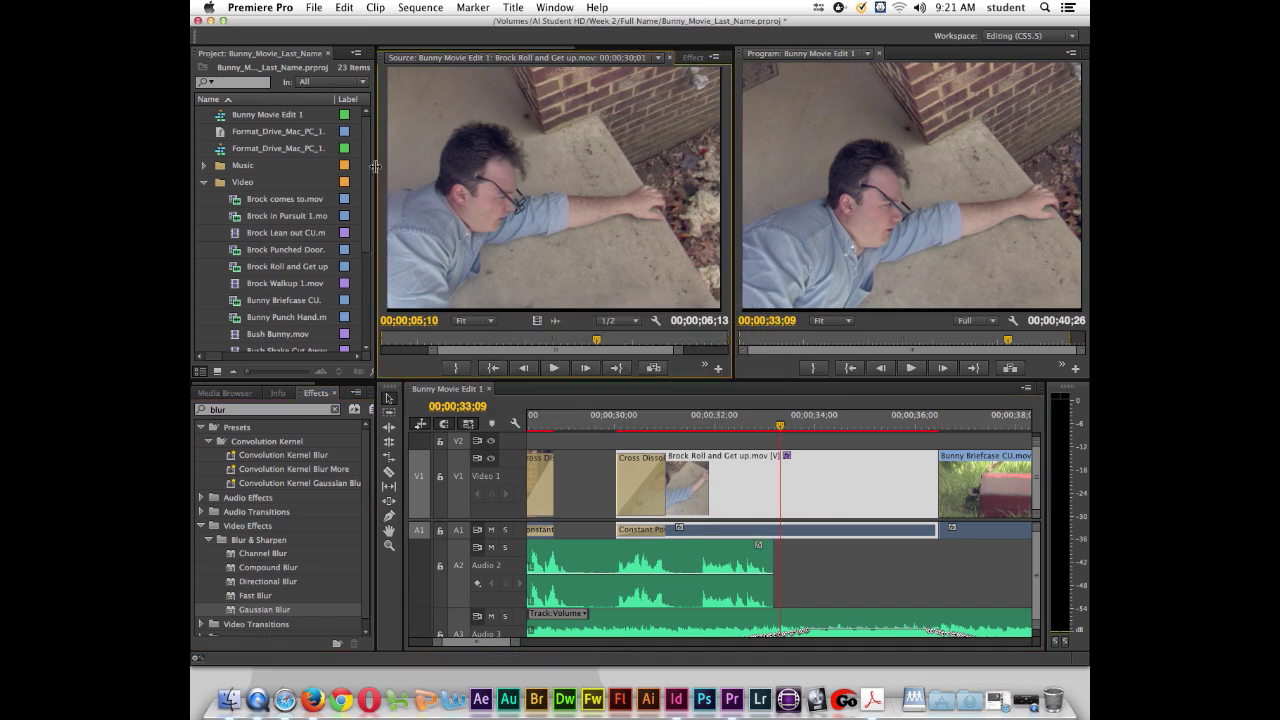
drag(375, 165, 284, 166)
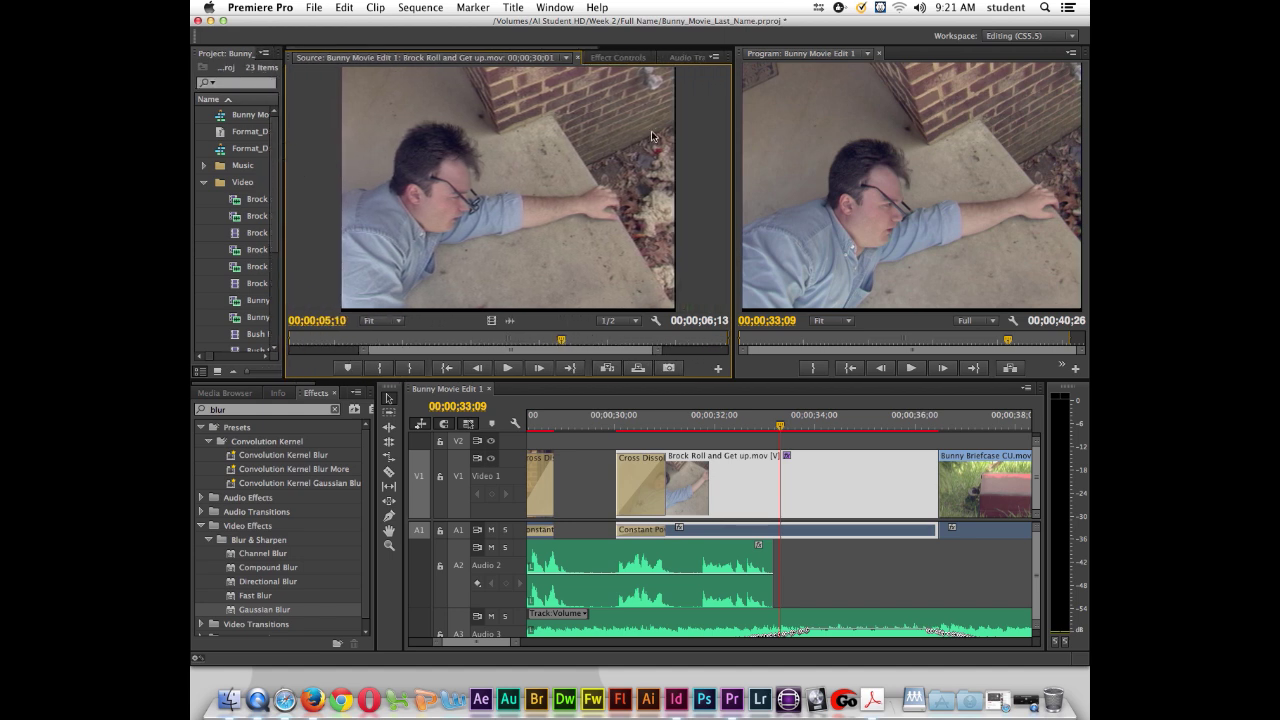
click(626, 60)
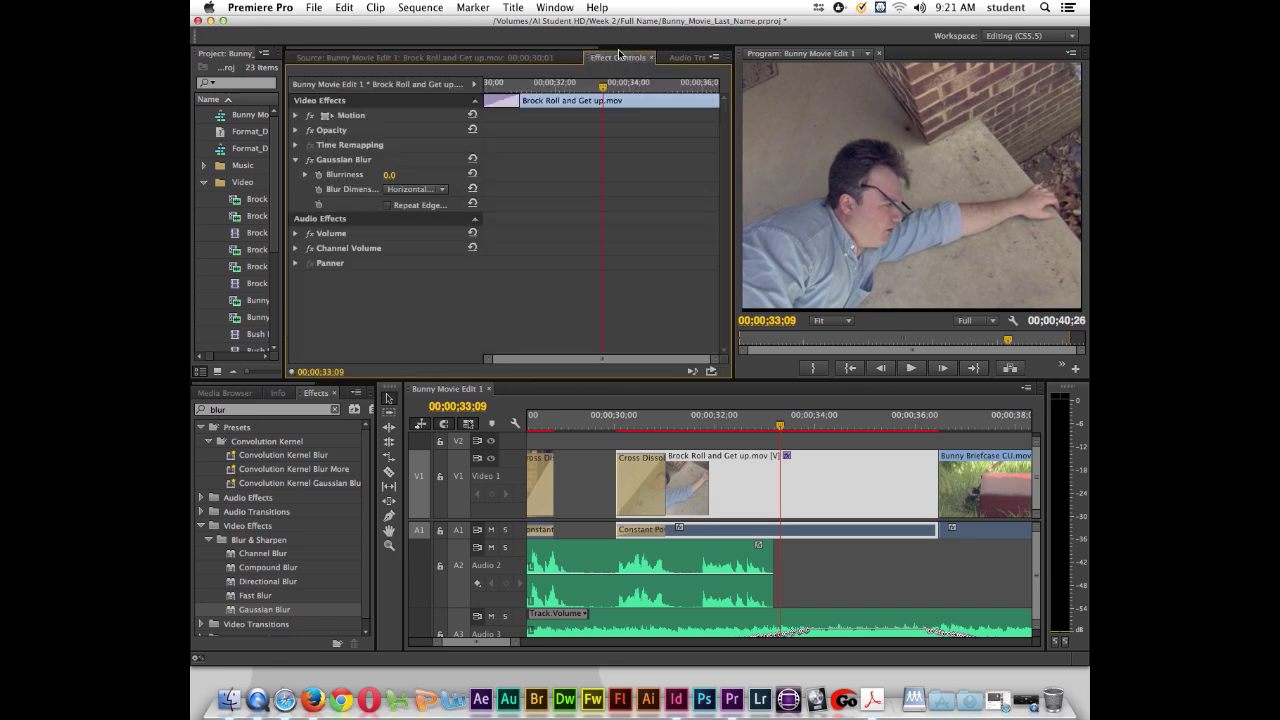
click(555, 7)
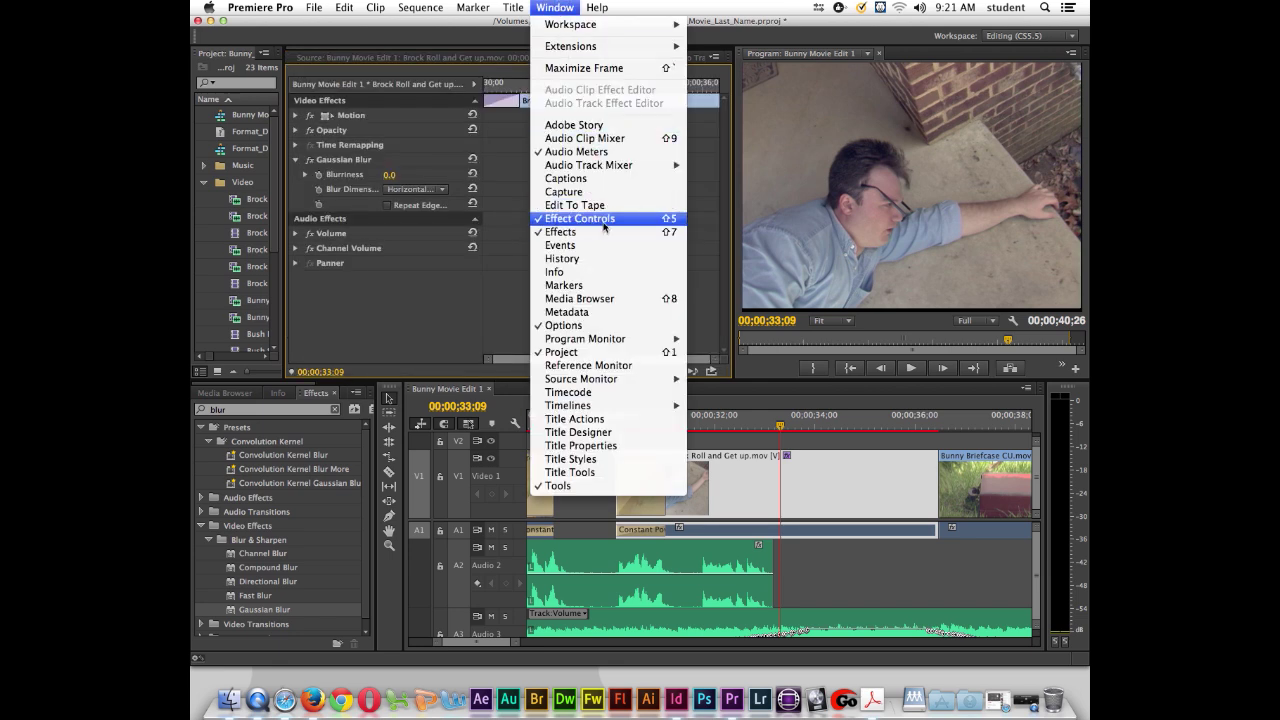
click(425, 314)
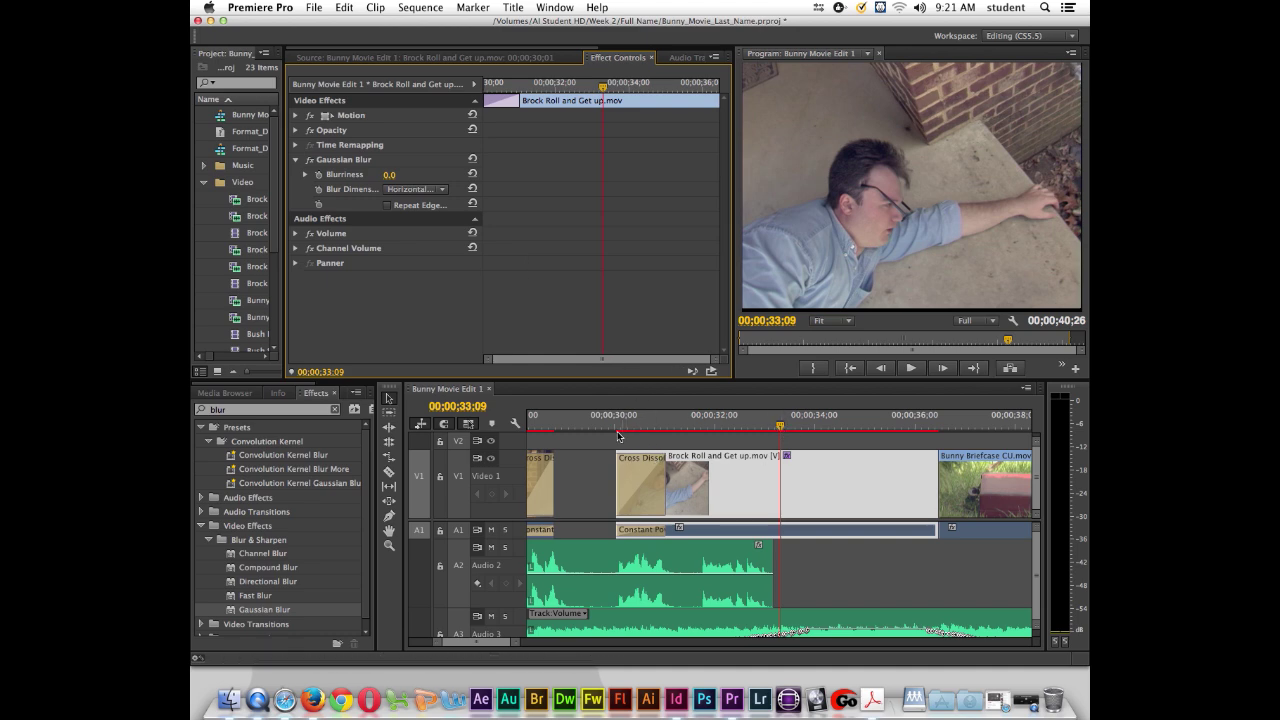
At the clip's start (30;01), turn on Blurriness keyframing with a value of 180.
mouse_move(645, 426)
mouse_down()
mouse_move(714, 427)
mouse_move(643, 426)
mouse_up()
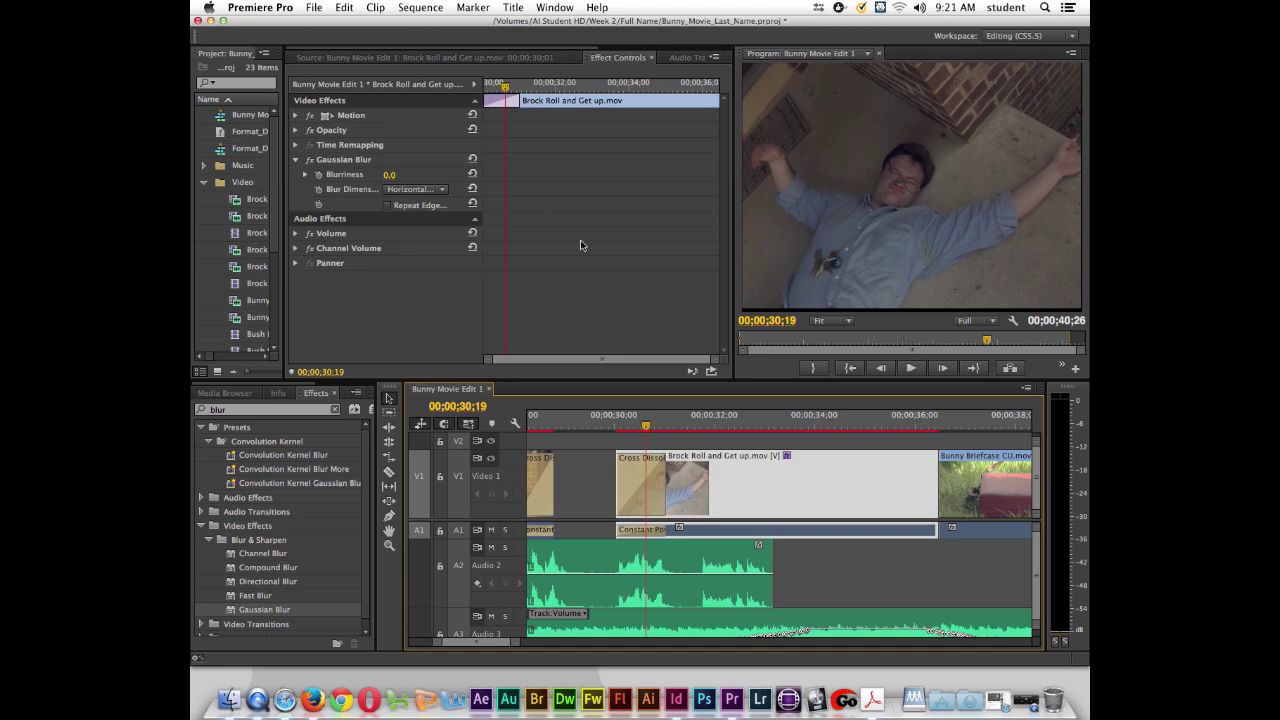
drag(659, 427, 616, 427)
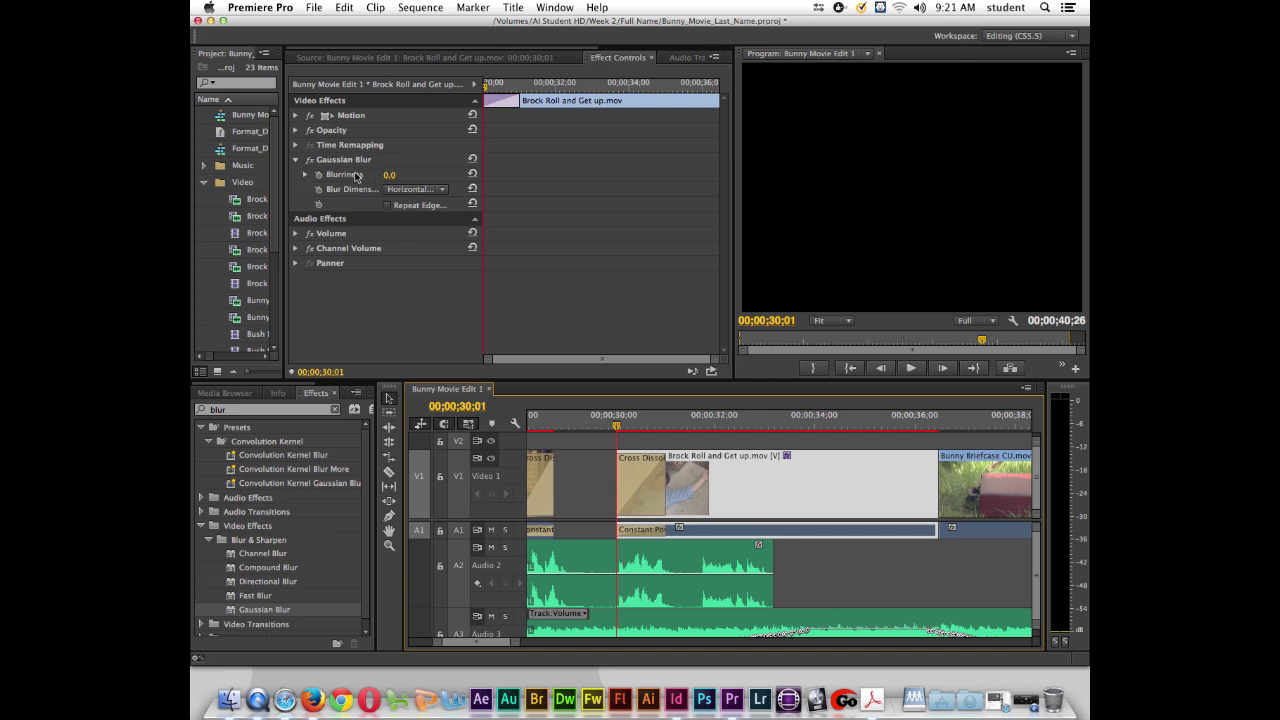
click(320, 177)
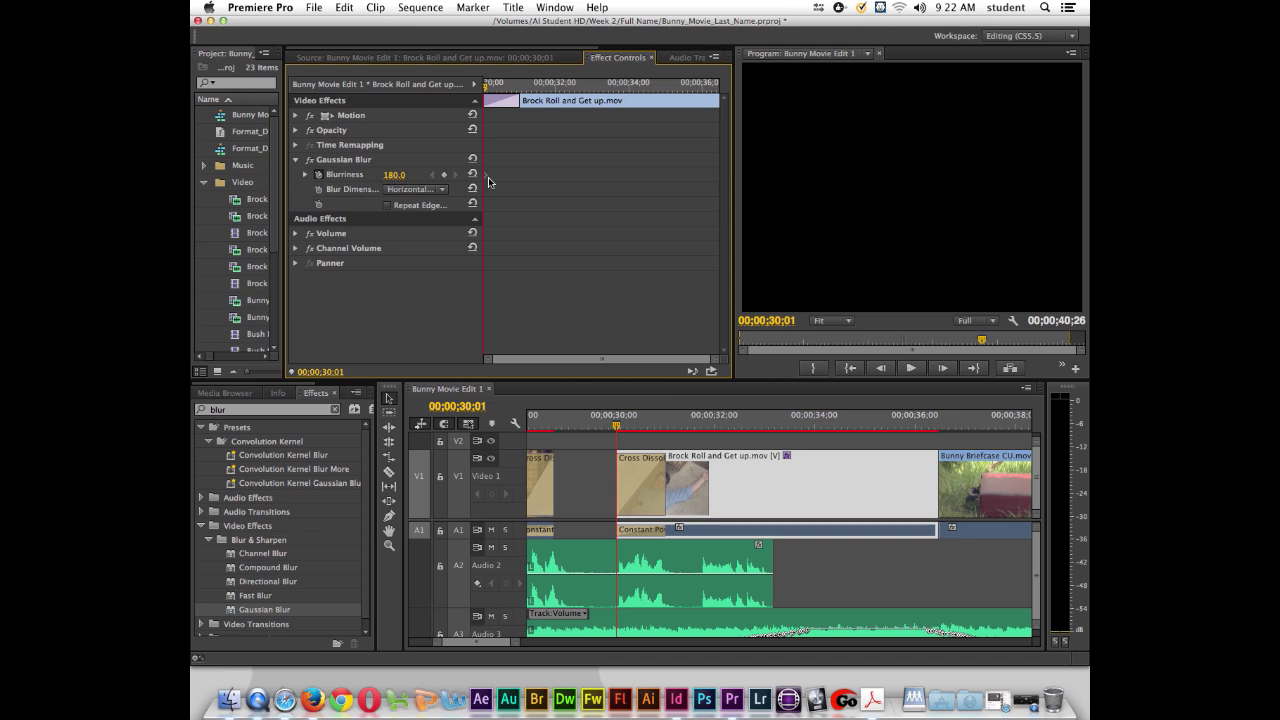
Add an in-focus keyframe at 00;00;31;24 with Blurriness set to 0.0.
click(622, 424)
drag(622, 424, 705, 426)
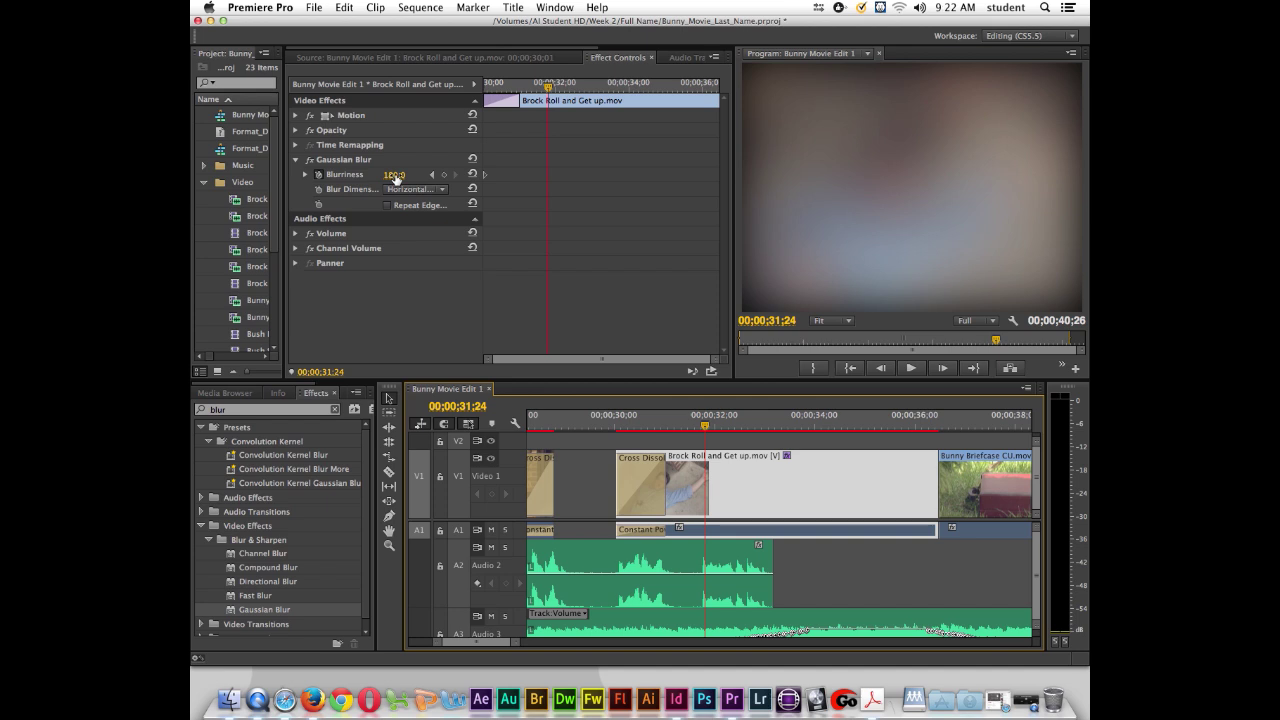
drag(396, 177, 290, 177)
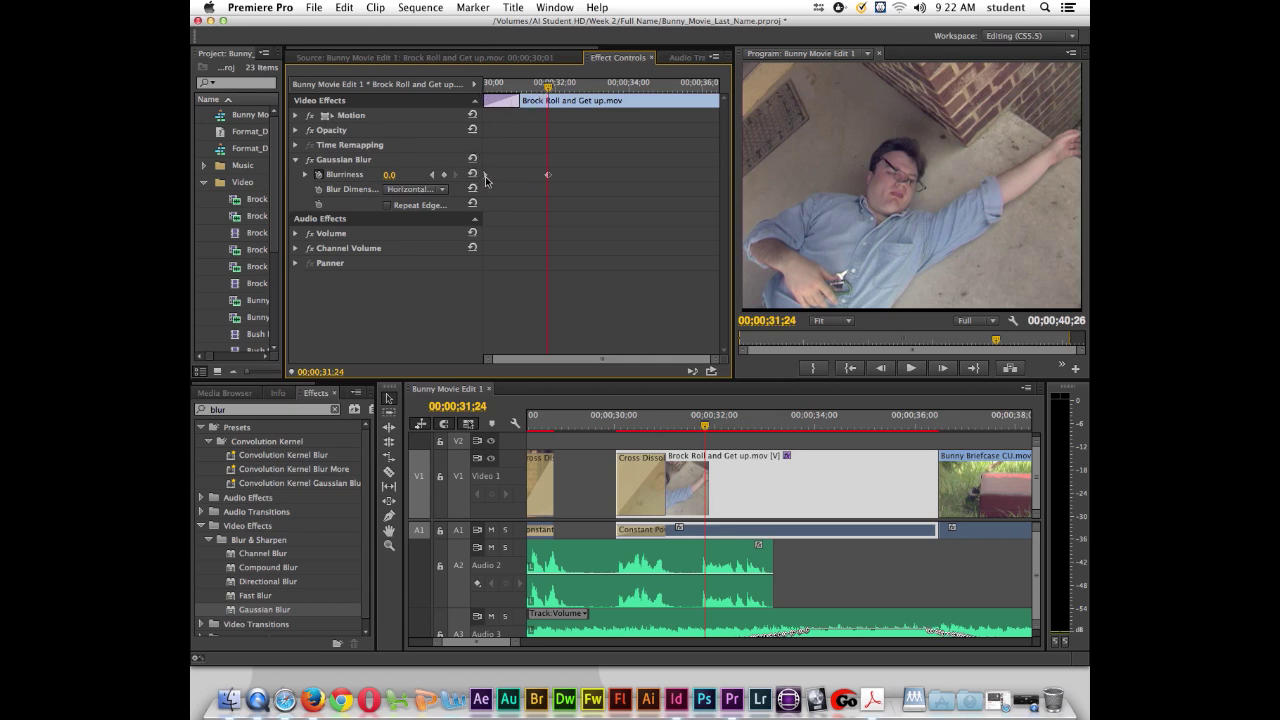
Preview the blur transition from the start of the Brock Roll clip.
drag(548, 85, 484, 86)
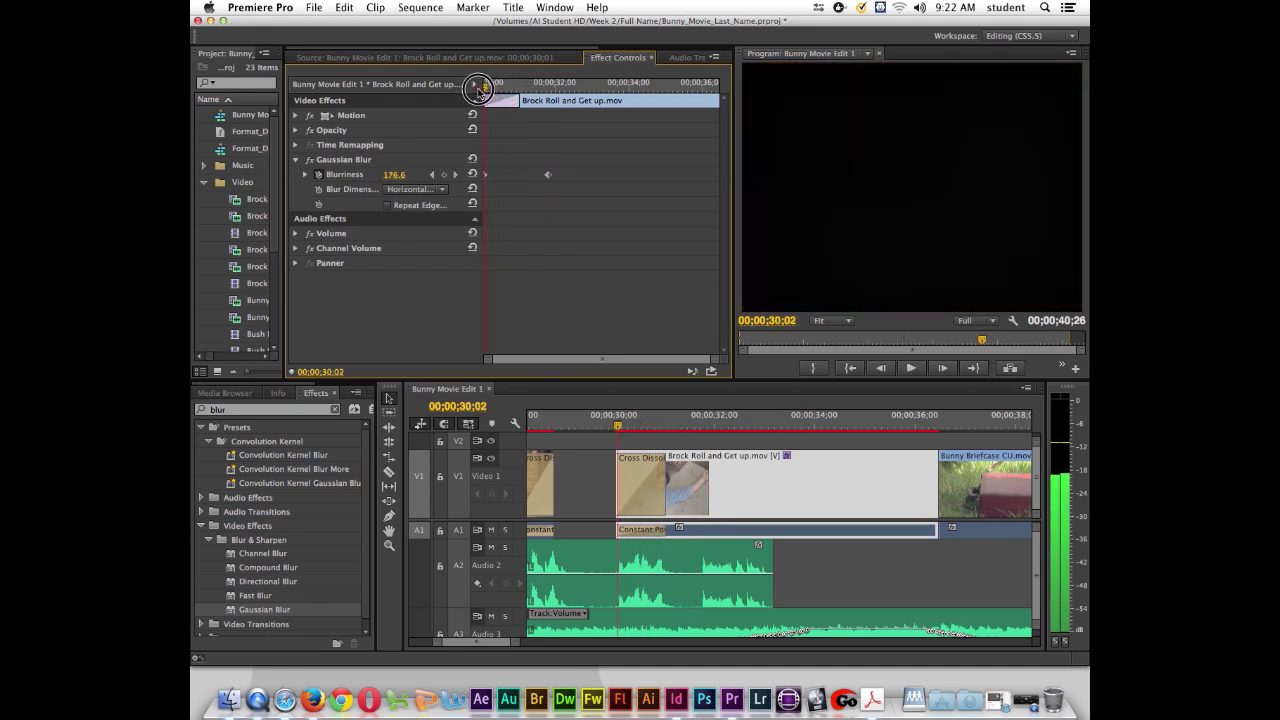
click(911, 368)
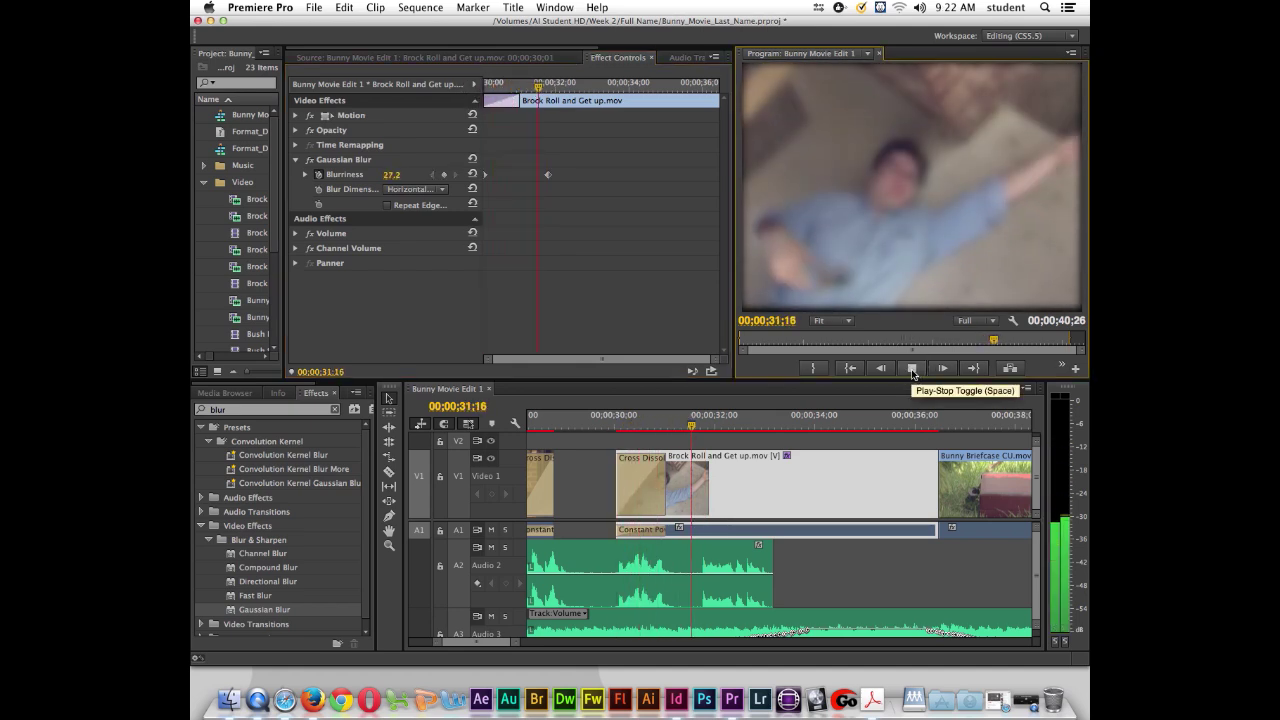
click(911, 368)
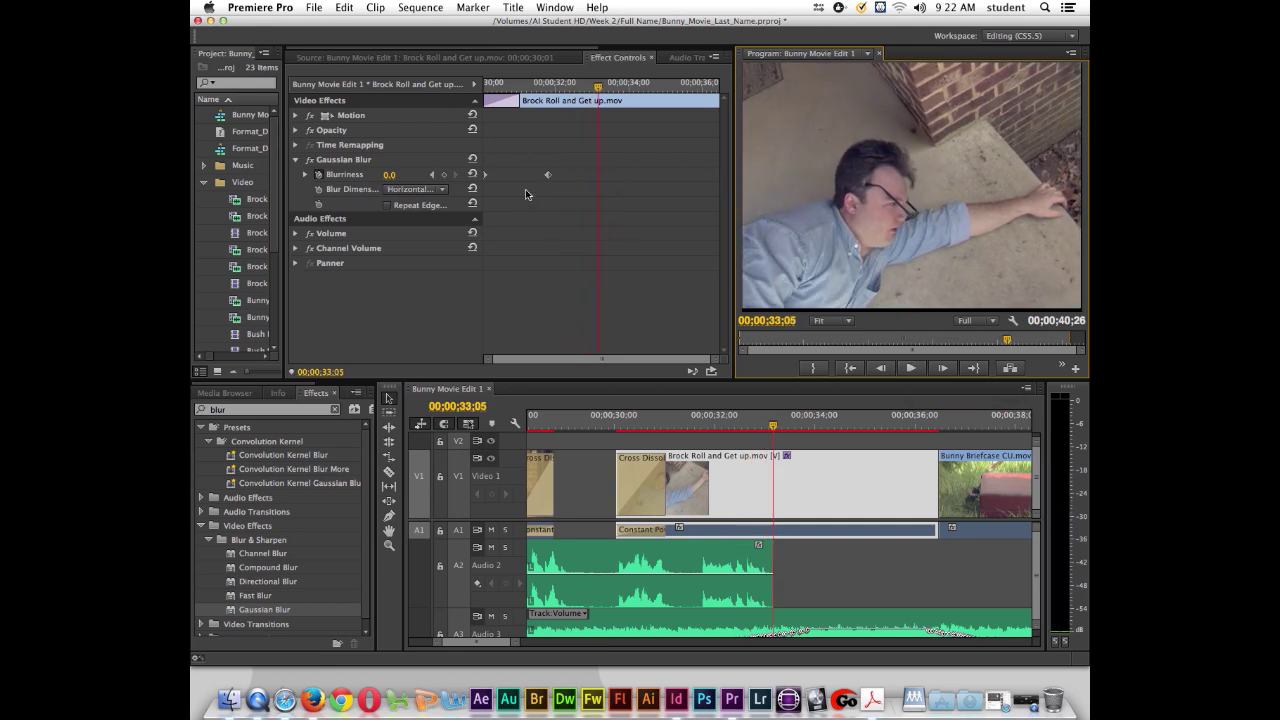
Drag the 0.0 Blurriness keyframe later, to about 33;23, and replay the longer transition.
drag(547, 175, 591, 177)
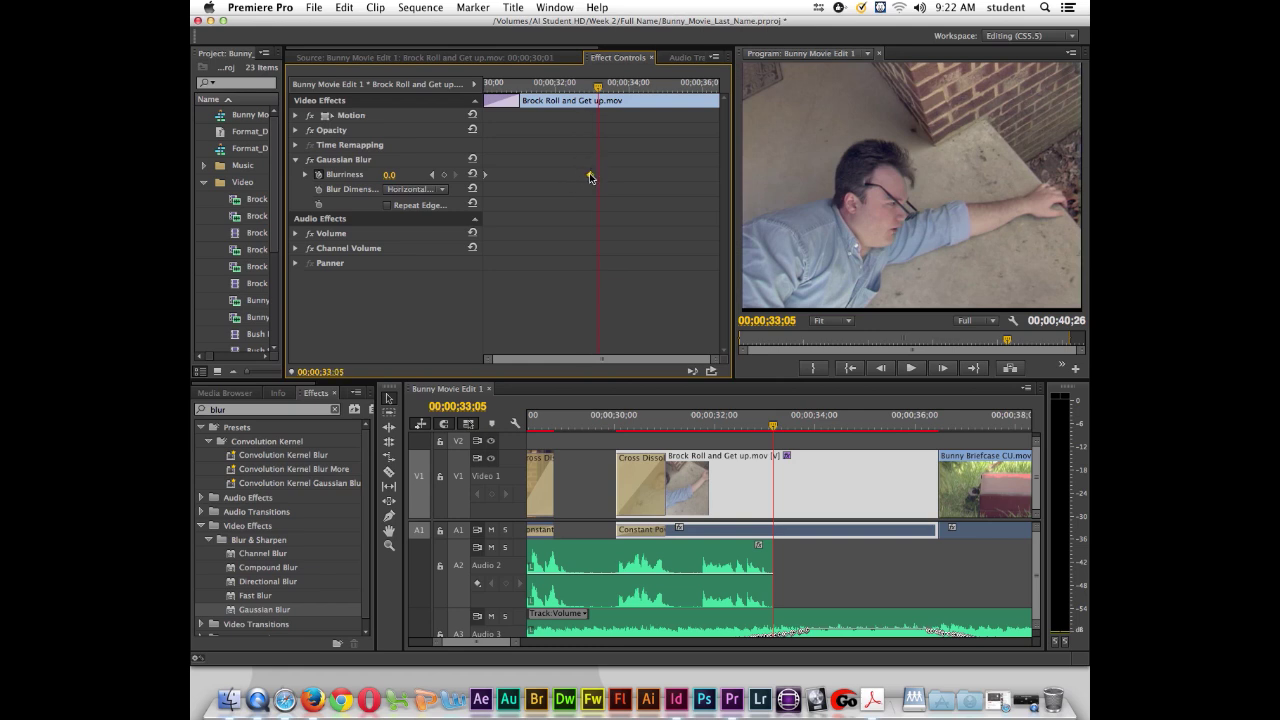
click(489, 90)
key(space)
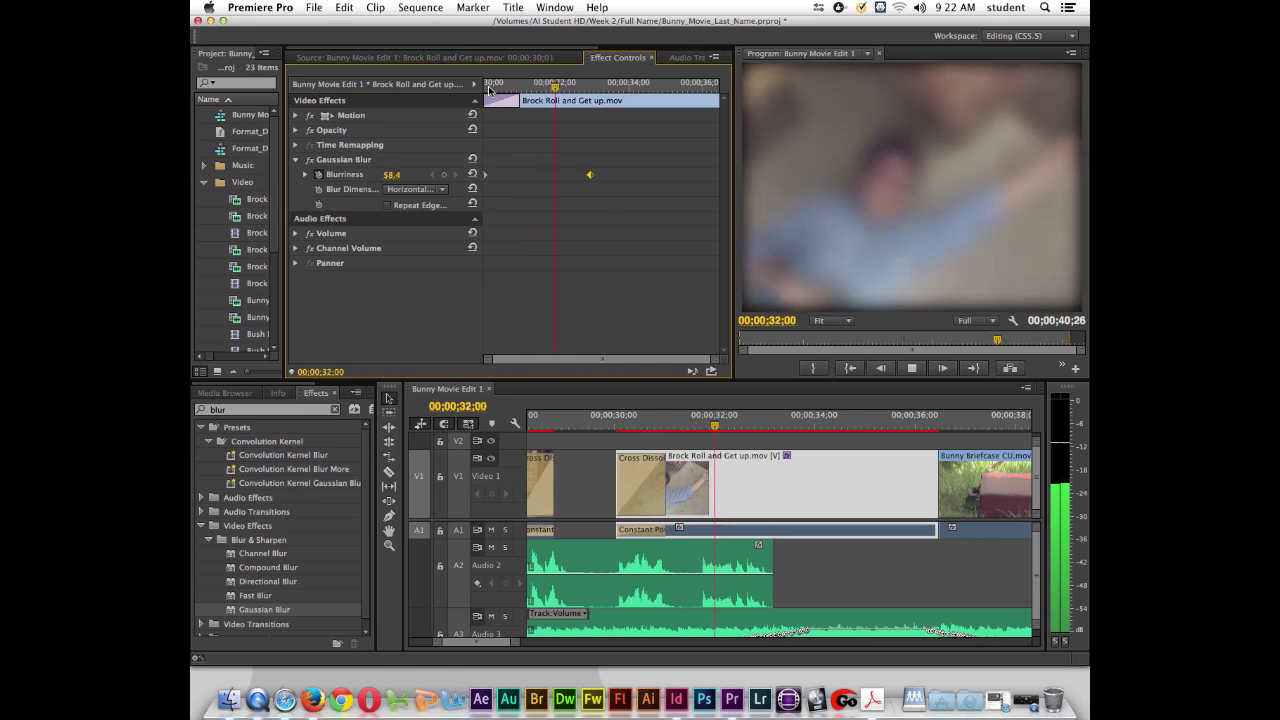
key(space)
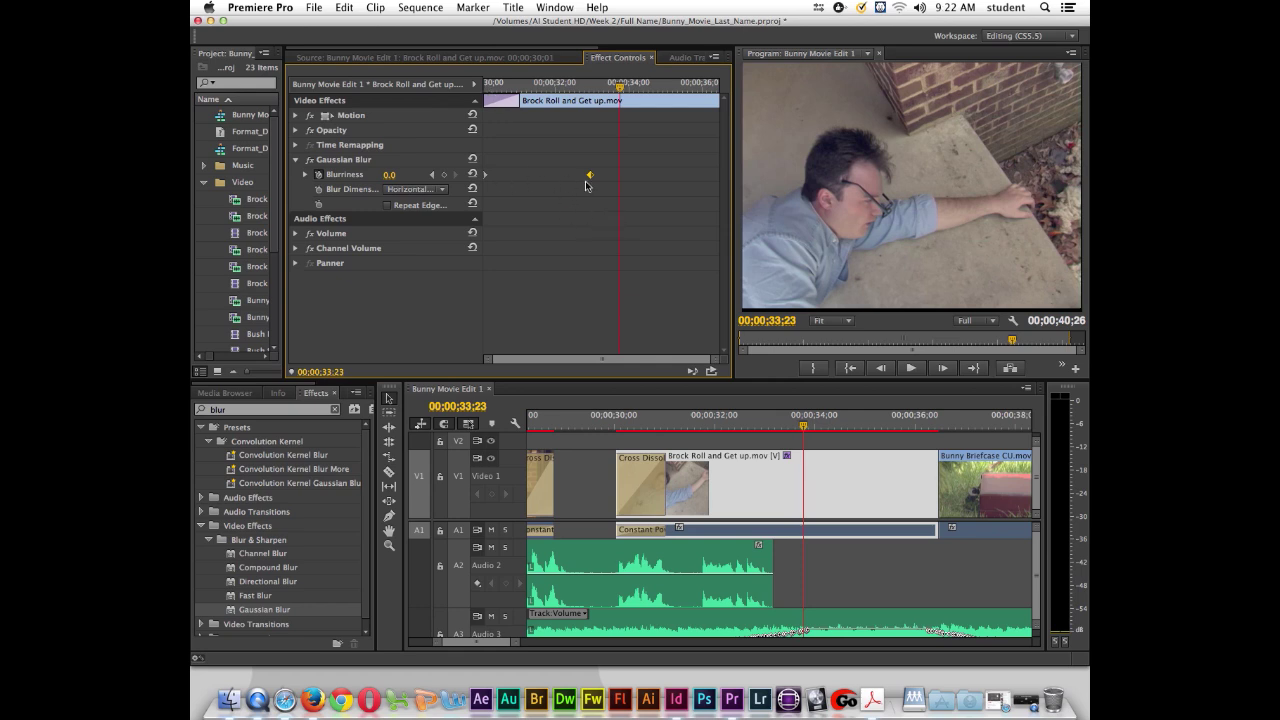
Lower the first Blurriness keyframe's value from 180 to 172.
click(432, 180)
click(432, 180)
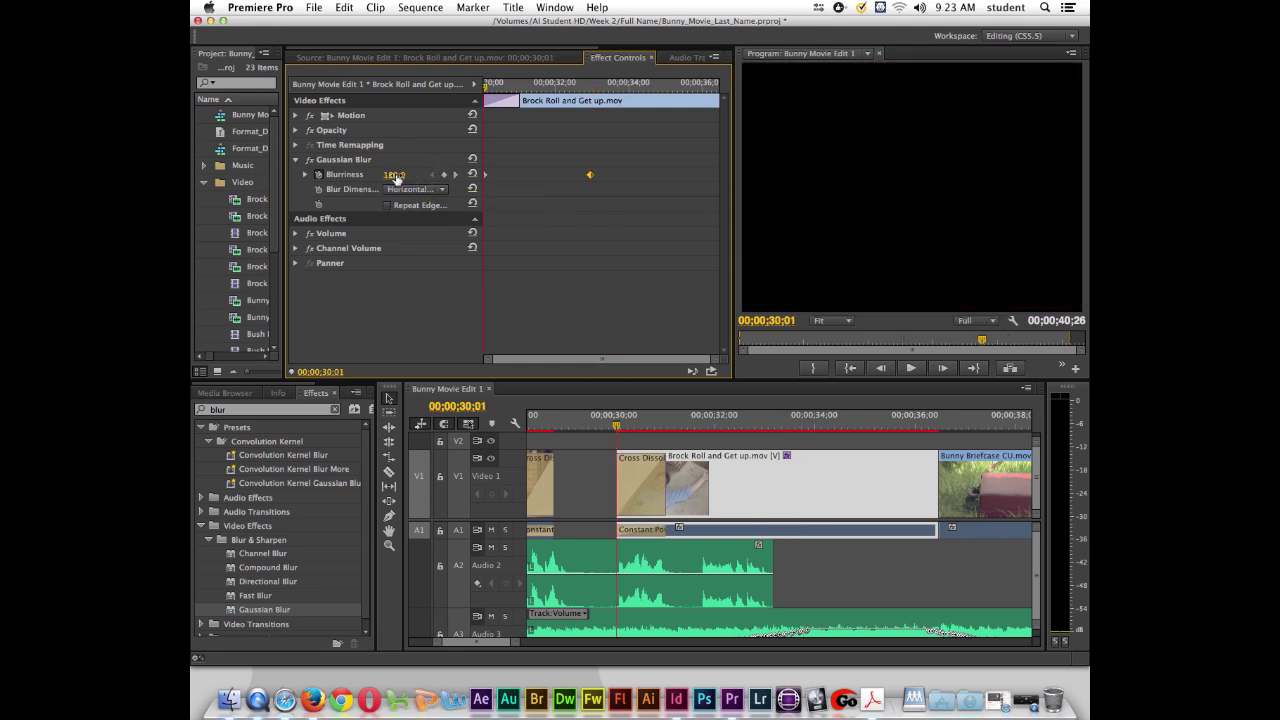
drag(396, 177, 388, 177)
Preview the clip coming into focus, then return to the in-focus keyframe.
click(911, 371)
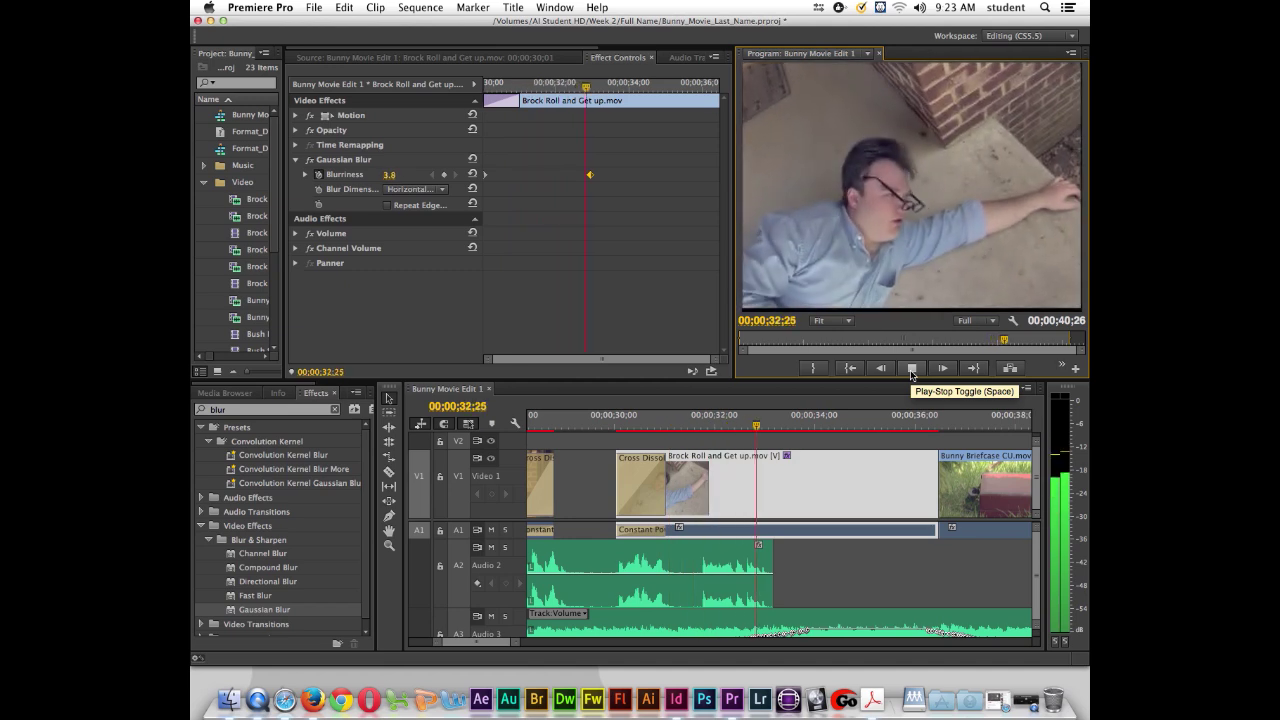
click(911, 369)
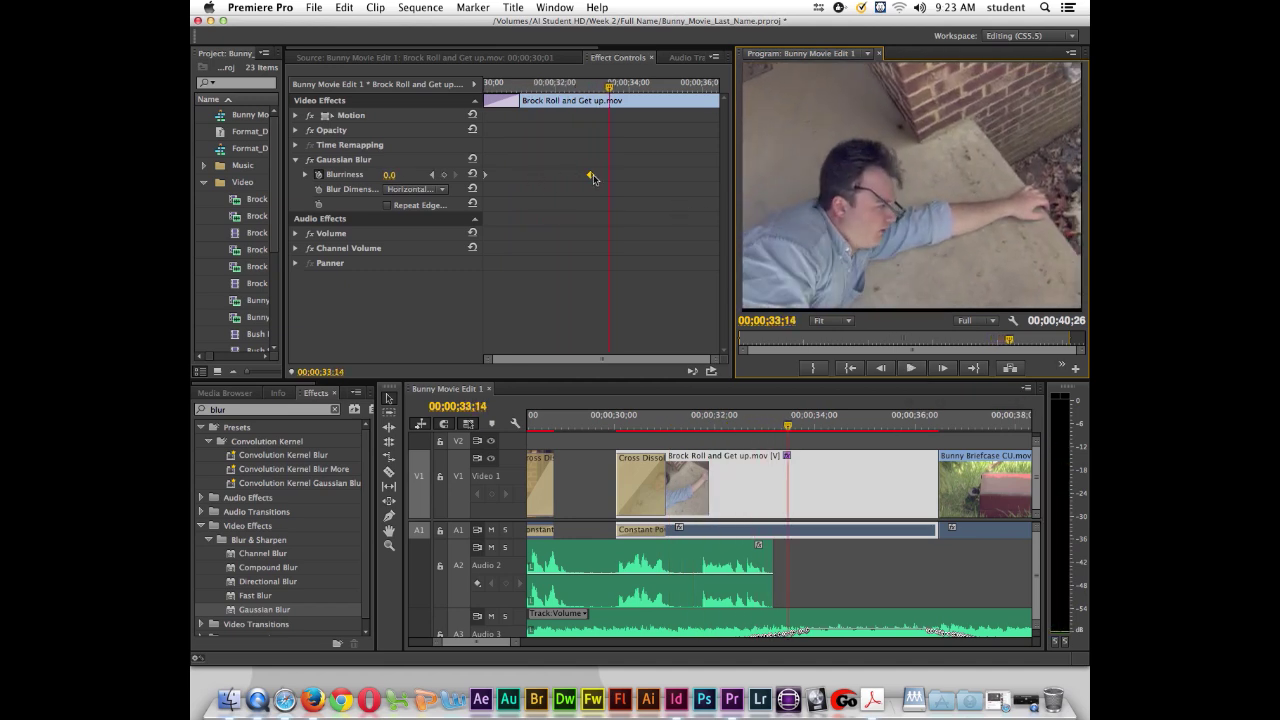
click(433, 176)
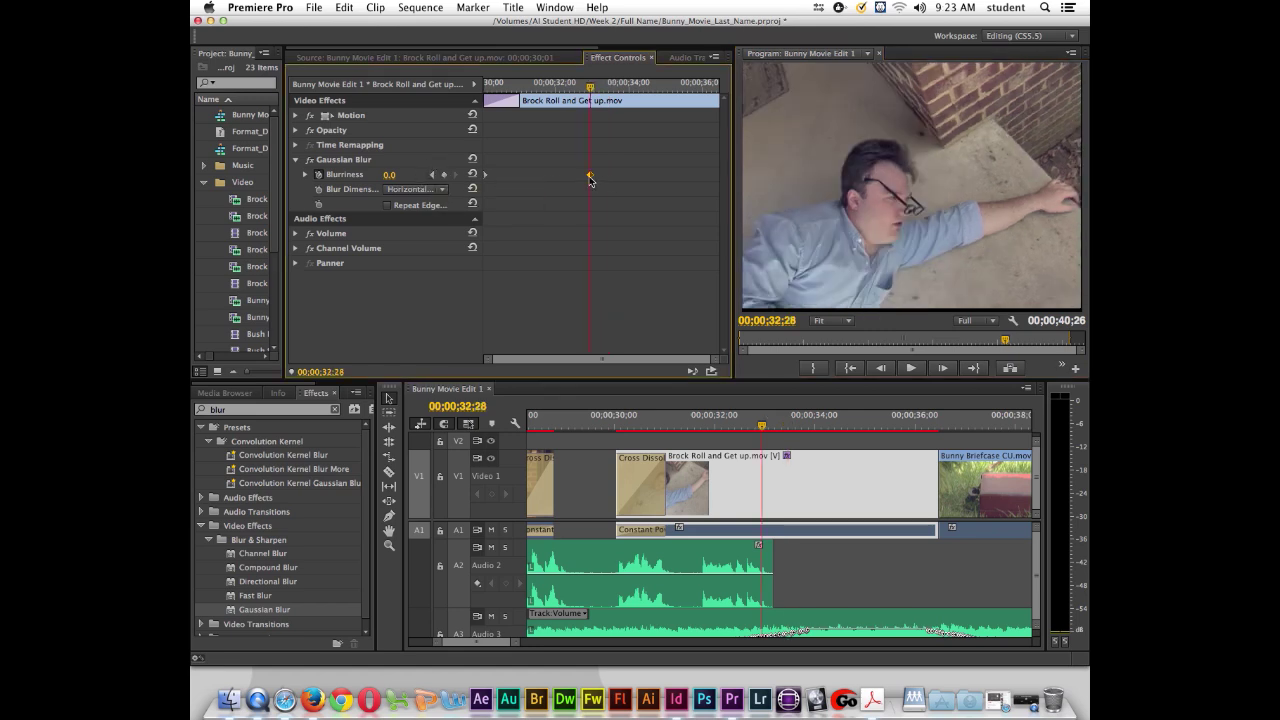